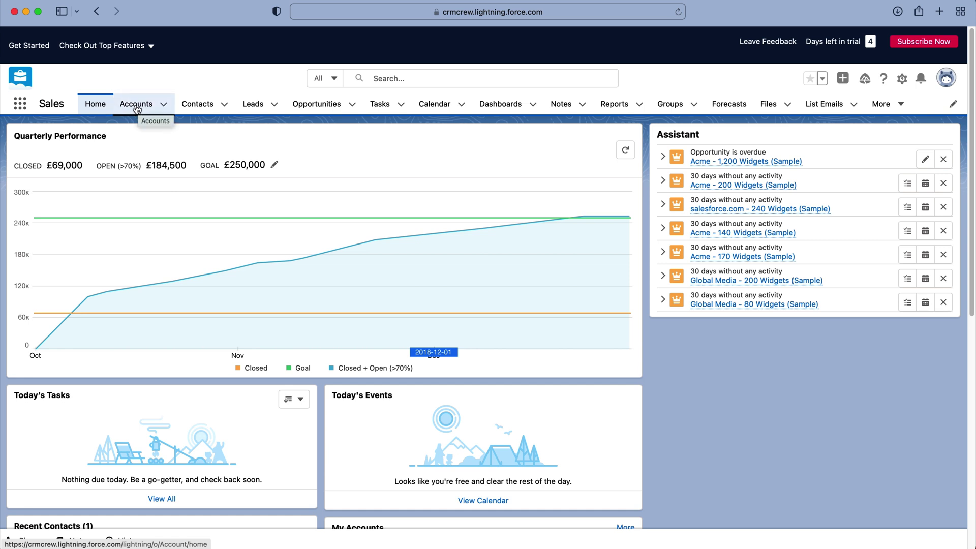
Step: Show the Accounts list and check its list views, staying on Recently Viewed
left_click(136, 108)
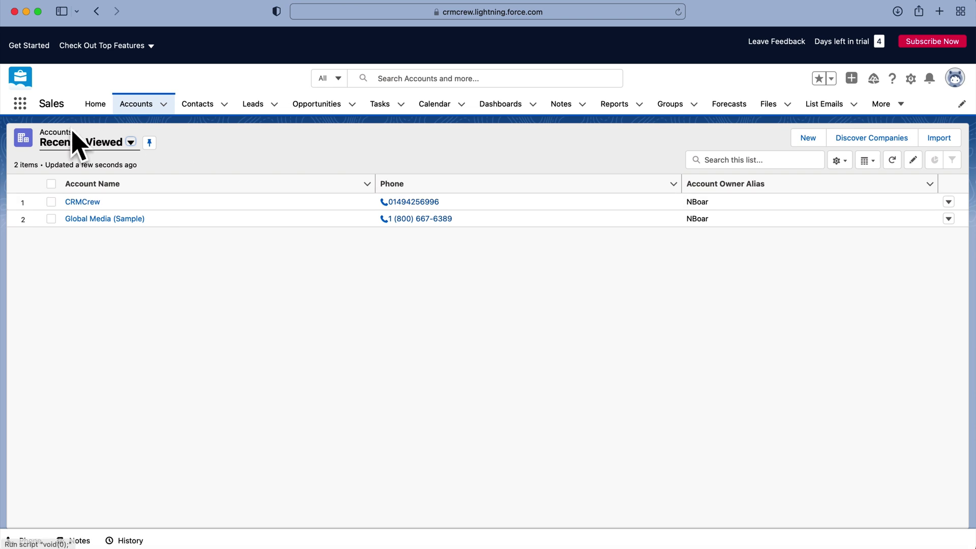
left_click(108, 143)
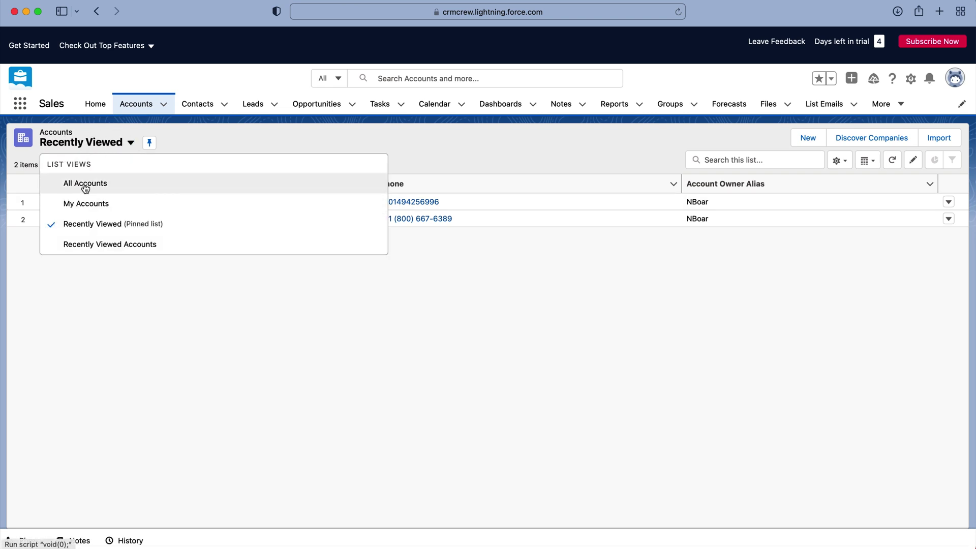
left_click(464, 141)
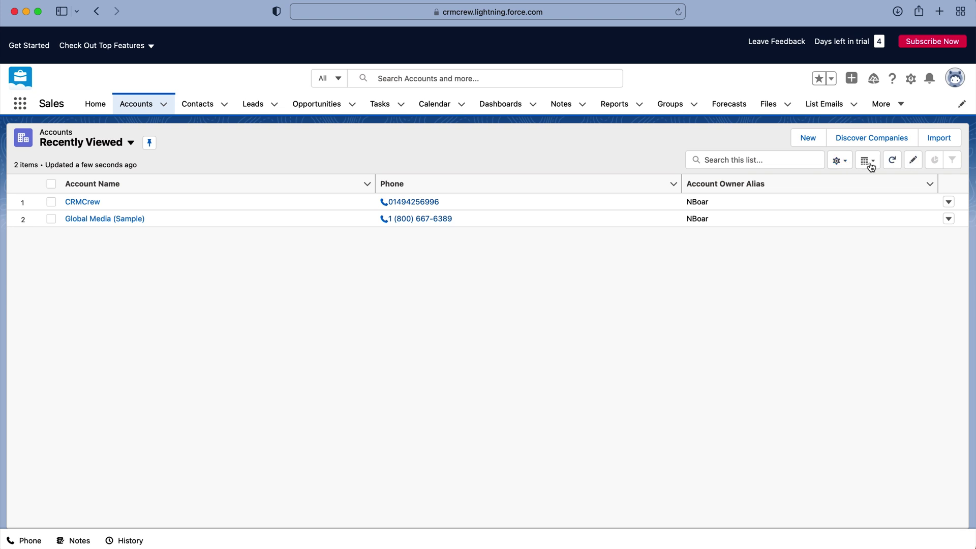
Step: Create a new Accounts list view named 'Test View', visible only to me, and save it
left_click(846, 163)
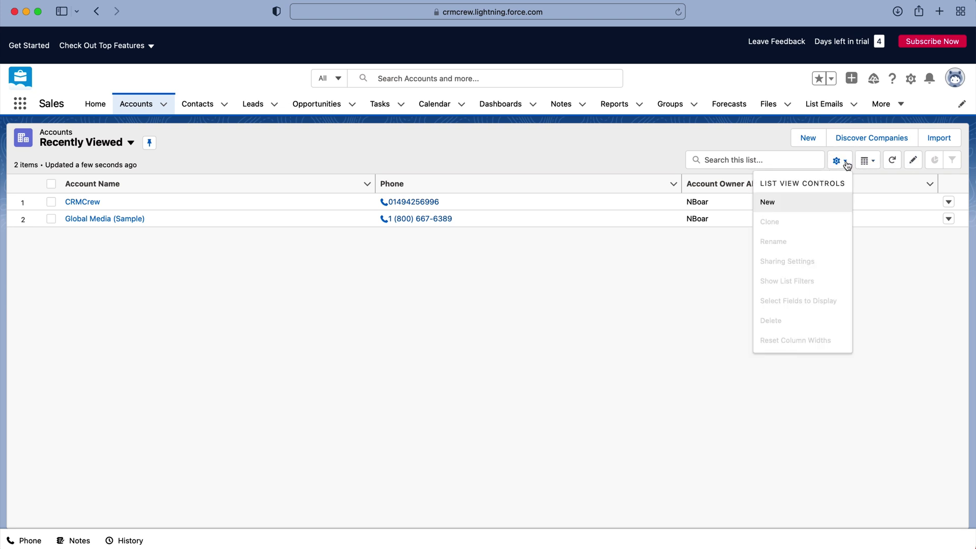
left_click(796, 205)
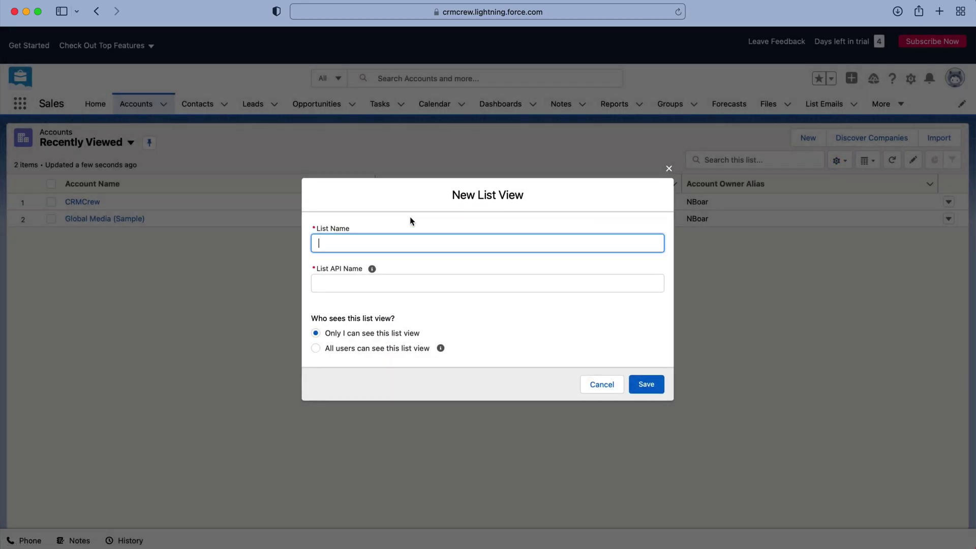
type("Test View")
left_click(500, 324)
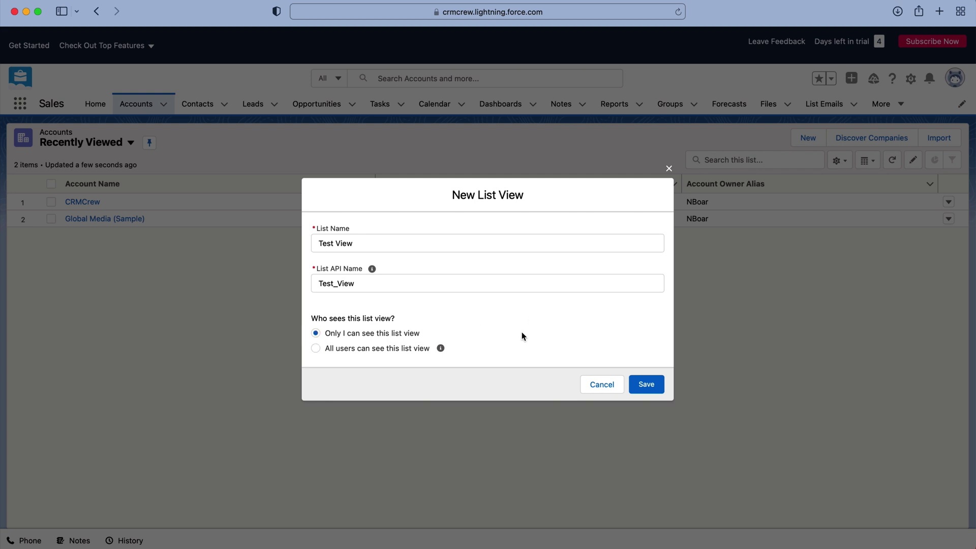
left_click(657, 385)
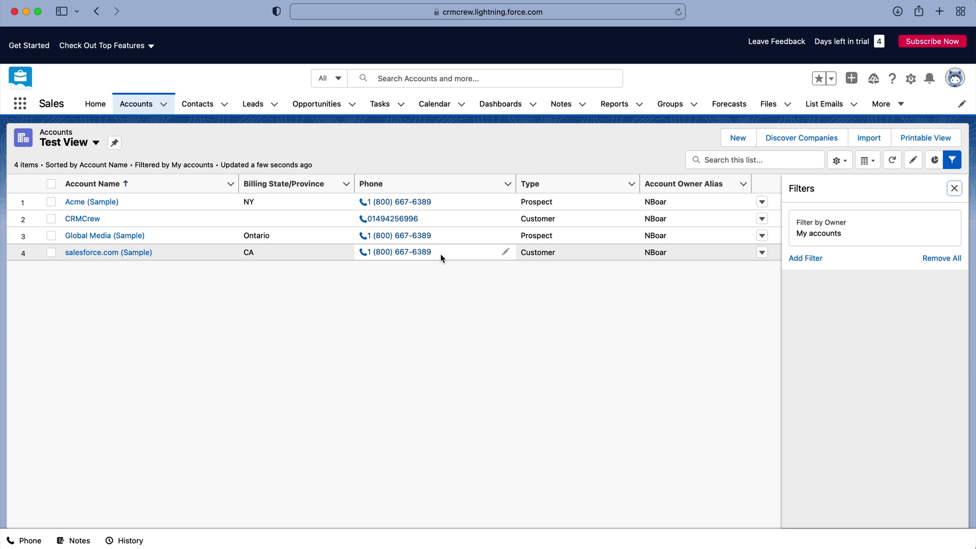
left_click(67, 144)
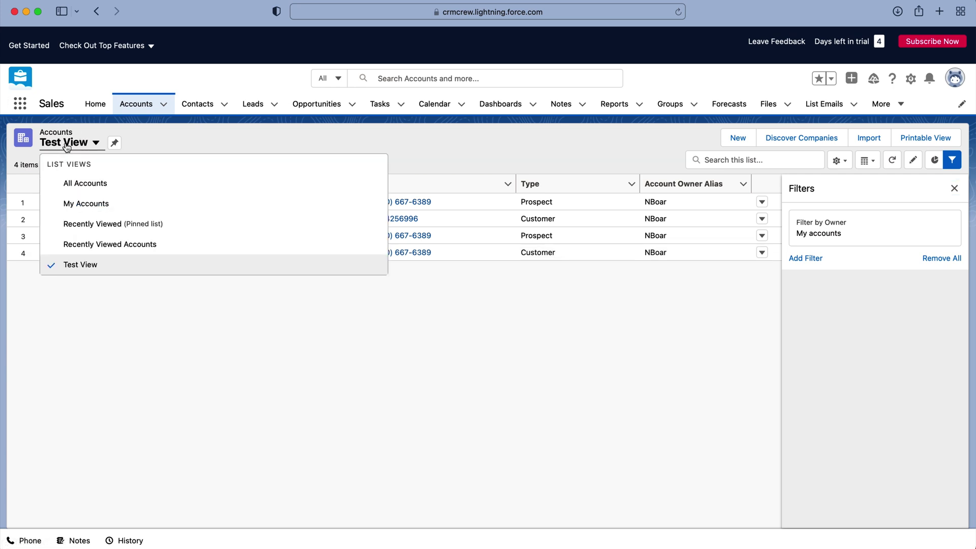
left_click(567, 467)
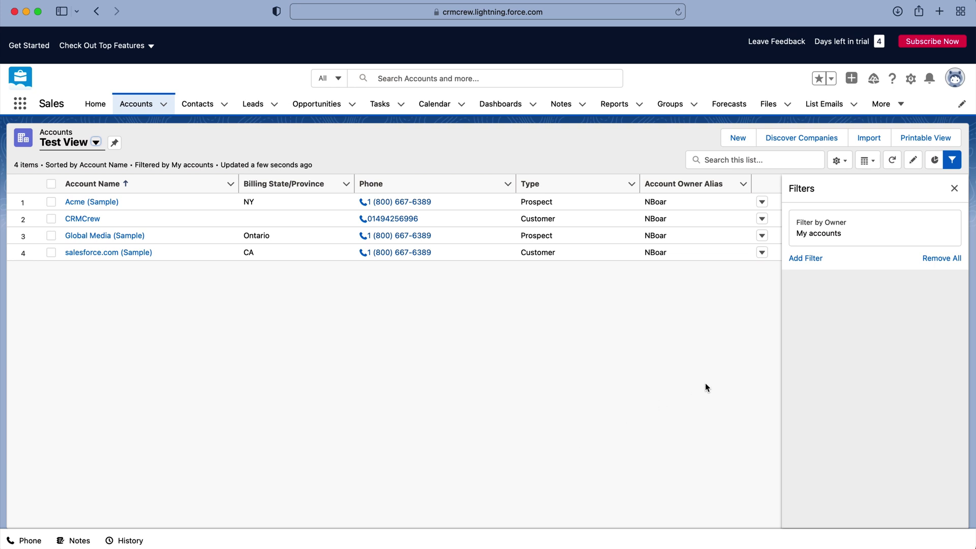
left_click(841, 162)
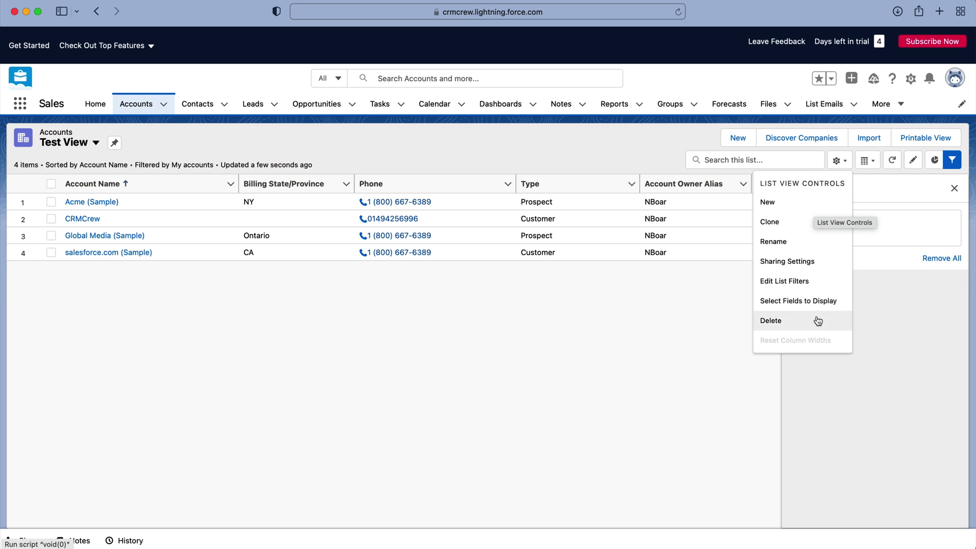
Step: Change Test View's owner filter from My accounts to All accounts
left_click(814, 286)
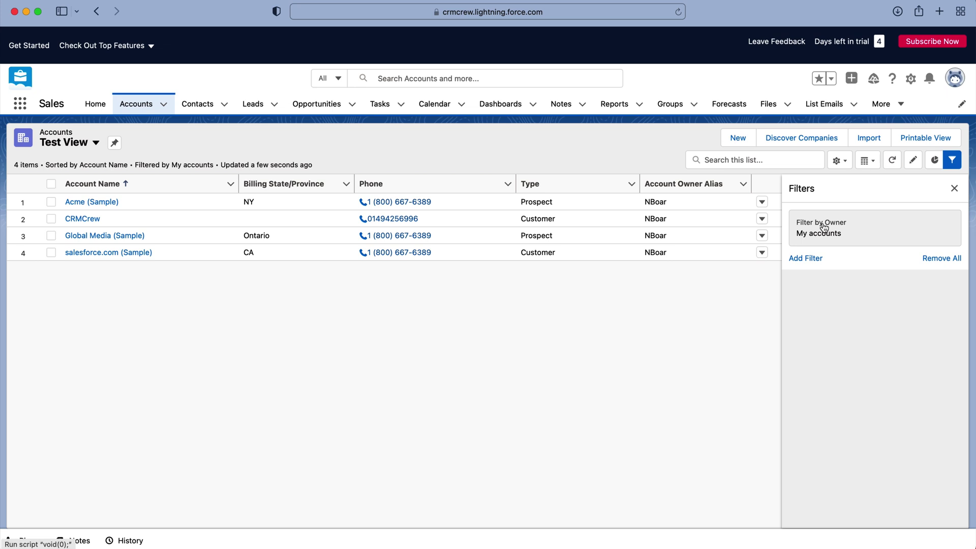
left_click(837, 237)
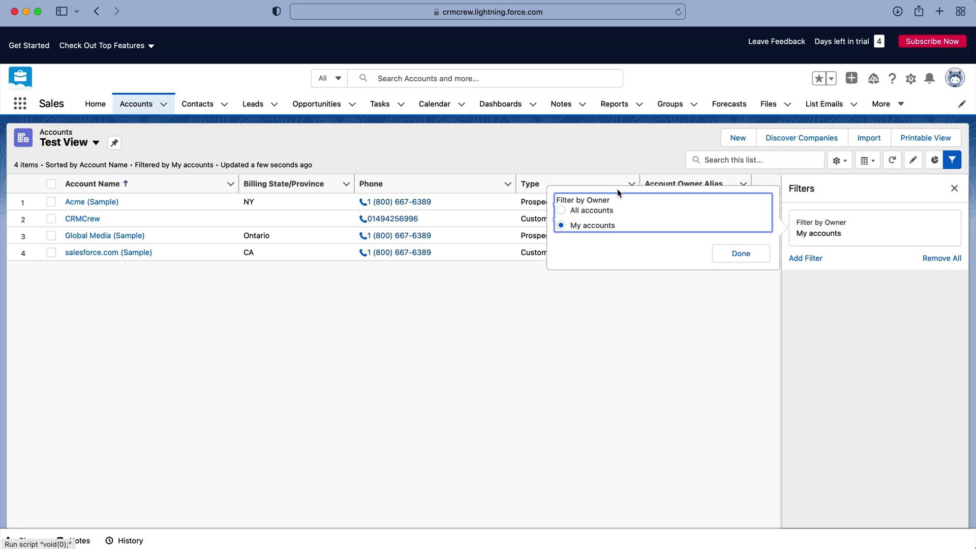
left_click(569, 211)
left_click(740, 254)
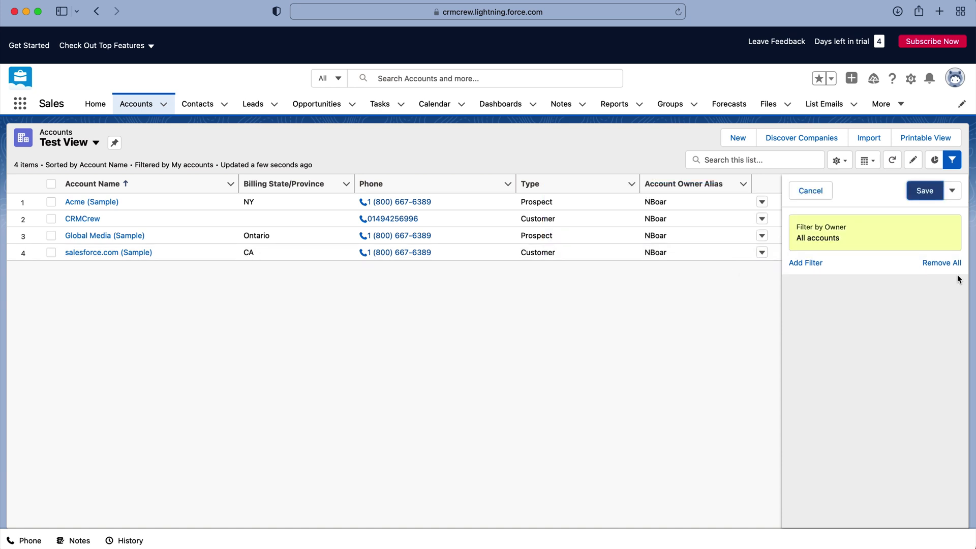
Step: Add a new filter condition on the Account Name field
left_click(811, 264)
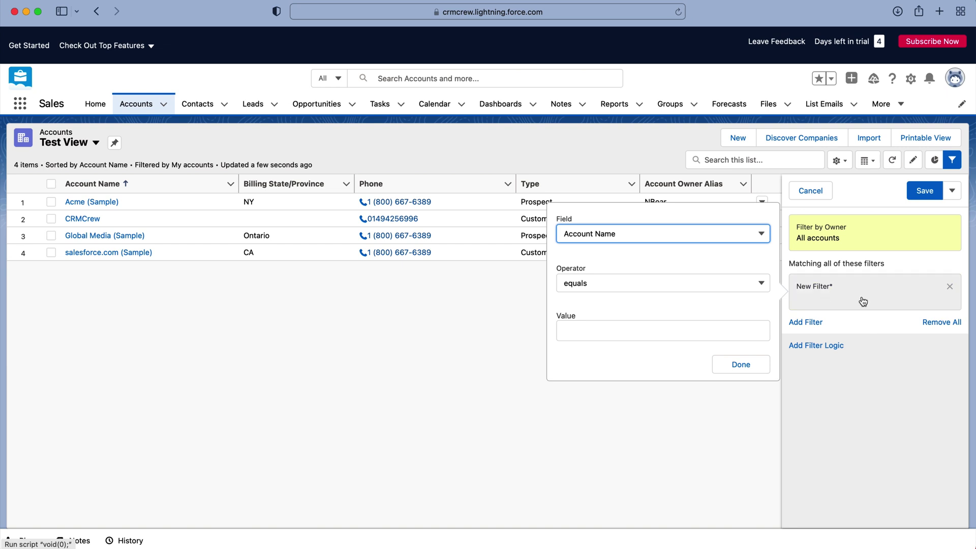
left_click(650, 234)
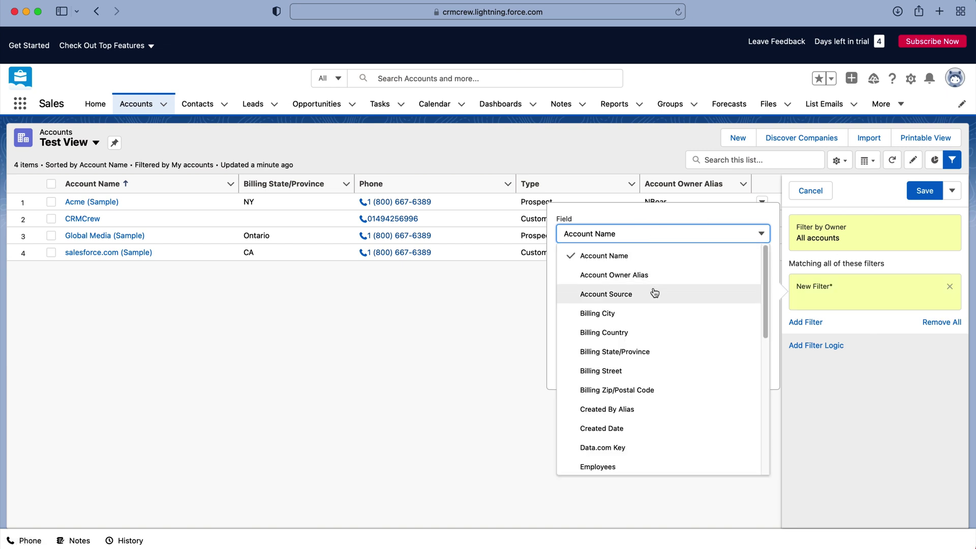
scroll(655, 293, "down", 10)
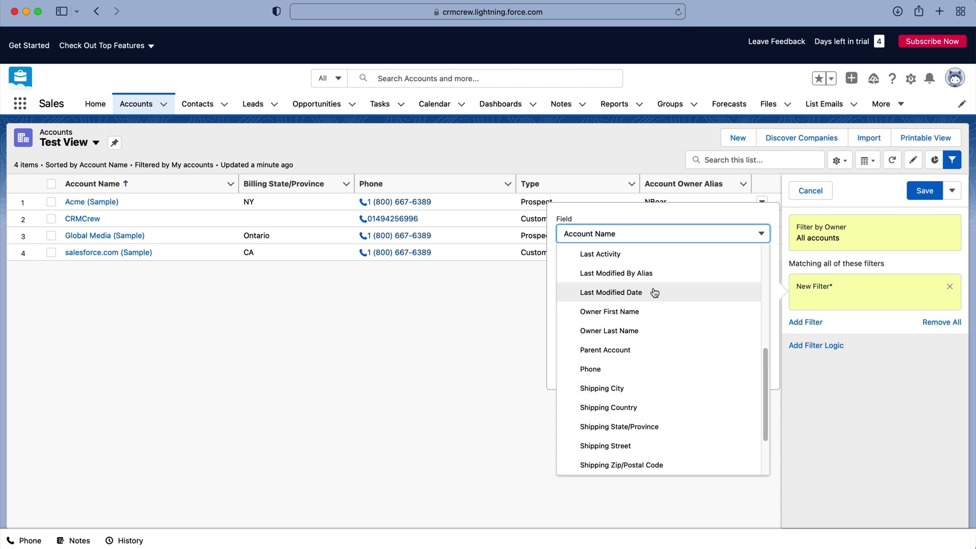
scroll(652, 291, "down", 3)
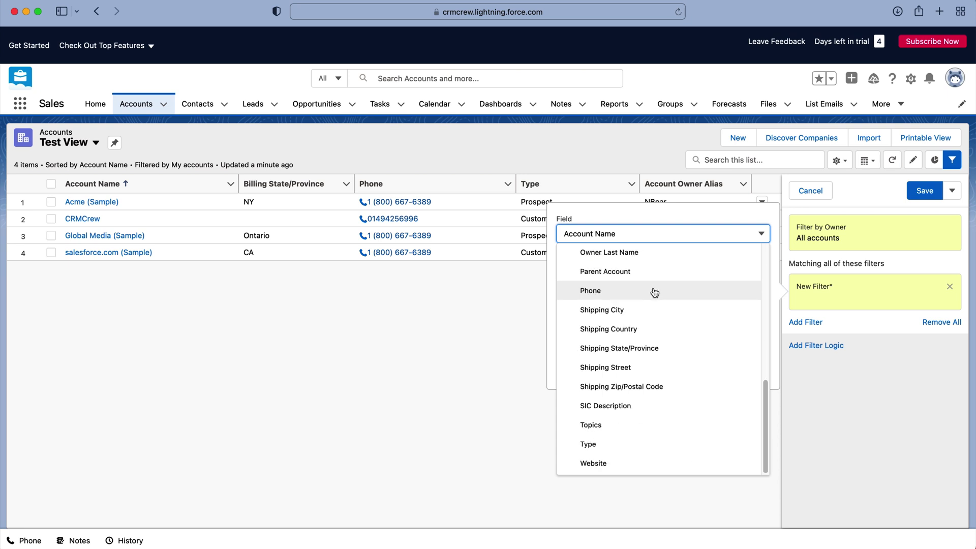
scroll(686, 415, "up", 6)
scroll(687, 422, "up", 3)
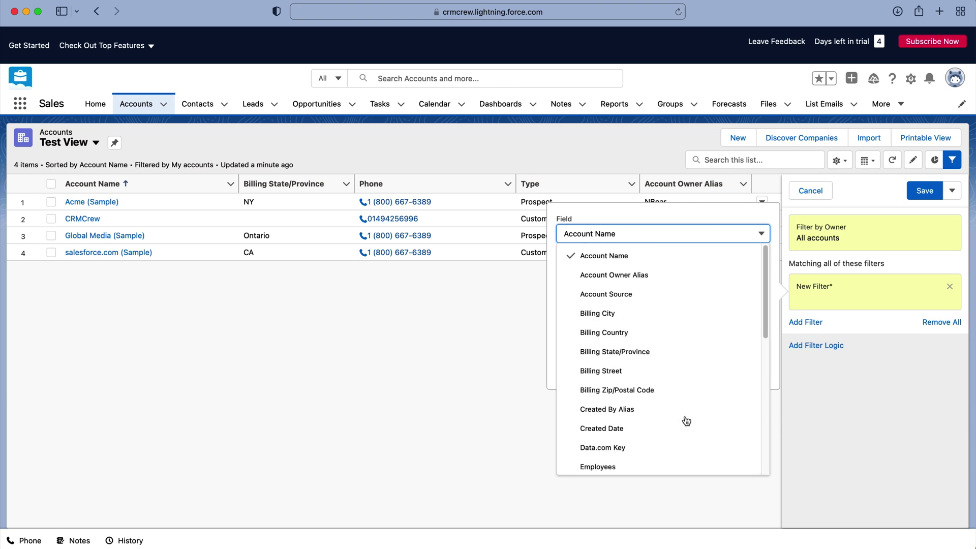
left_click(629, 255)
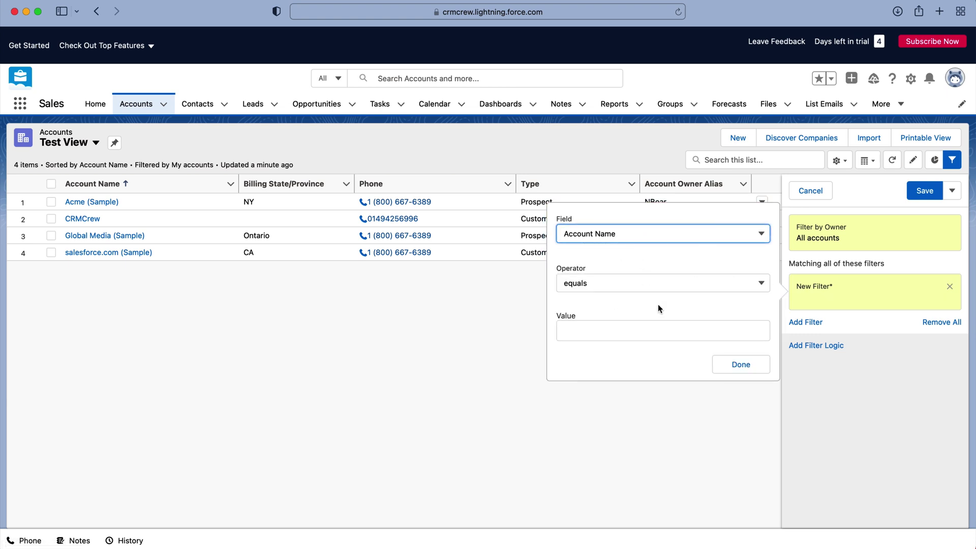
Step: Make the filter Account Name contains 'crm' and confirm it
left_click(633, 279)
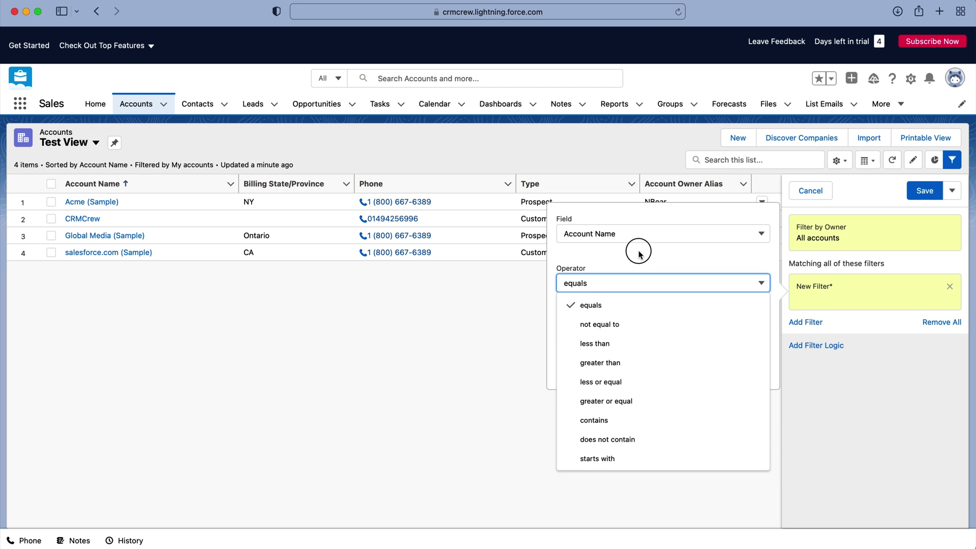
left_click(621, 289)
left_click(619, 280)
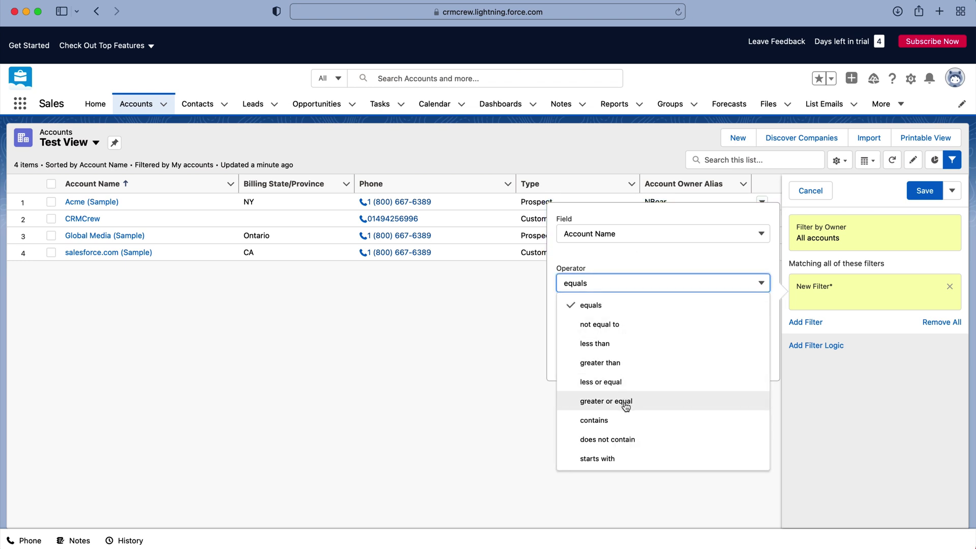
left_click(585, 421)
left_click(589, 330)
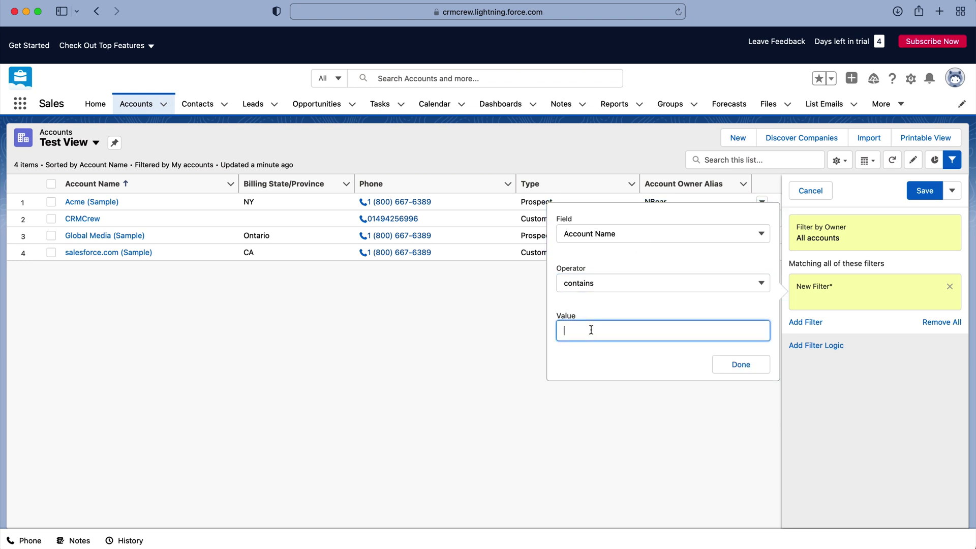
type("crmc")
key("BackSpace")
key("BackSpace")
type("m")
left_click(747, 363)
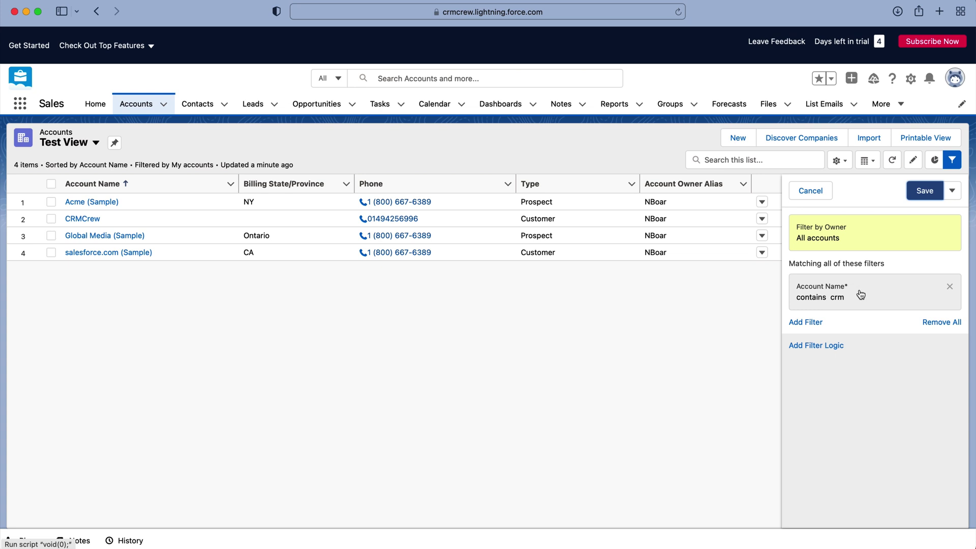
Step: Save the All accounts and Account Name contains 'crm' filters without custom filter logic
left_click(831, 346)
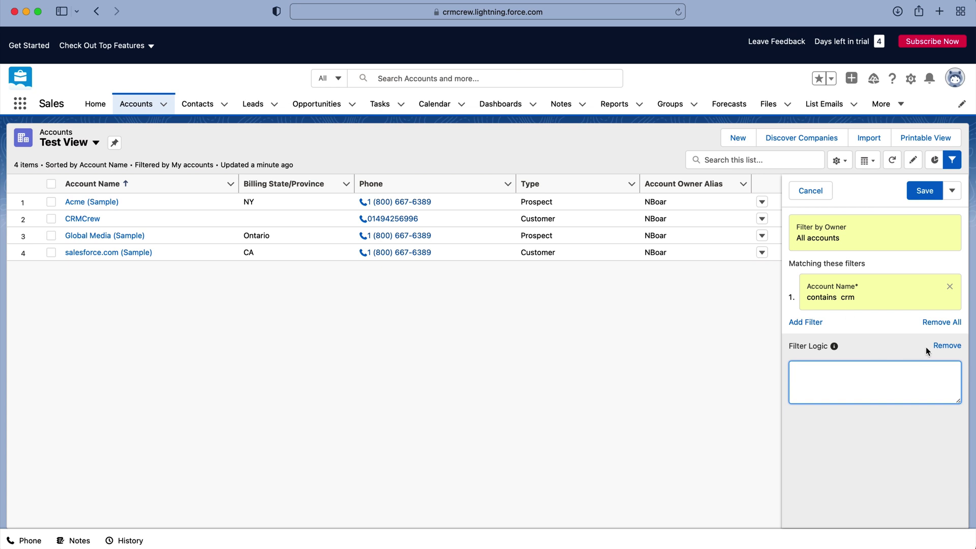
left_click(942, 347)
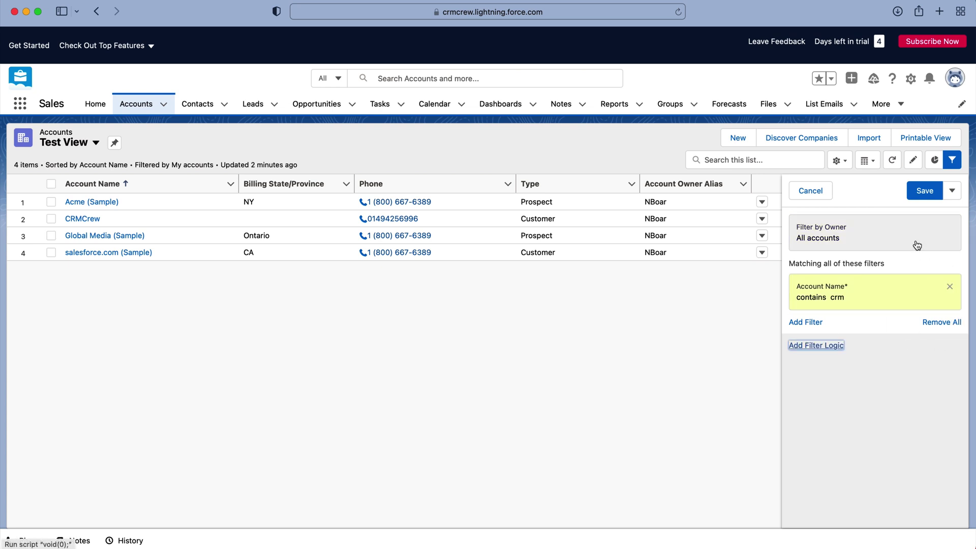
left_click(932, 193)
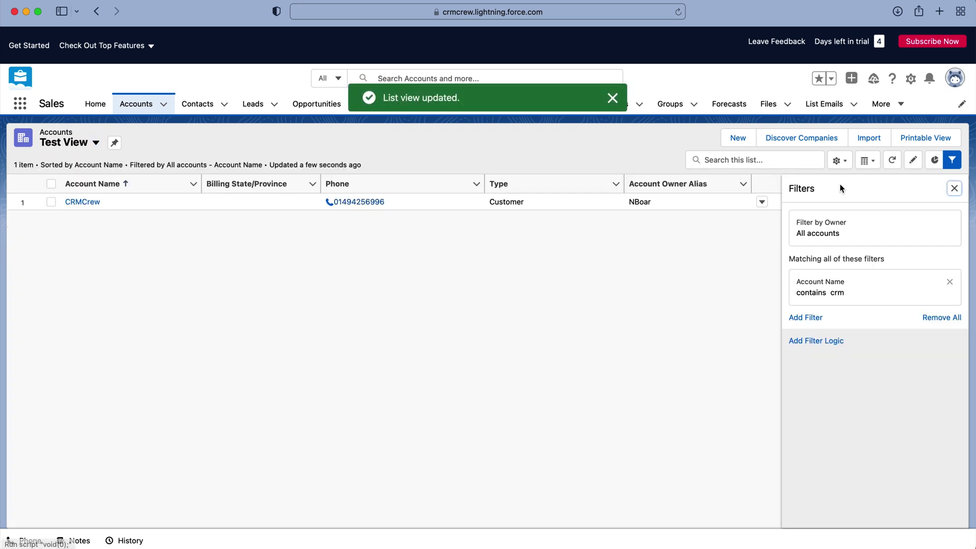
left_click(842, 162)
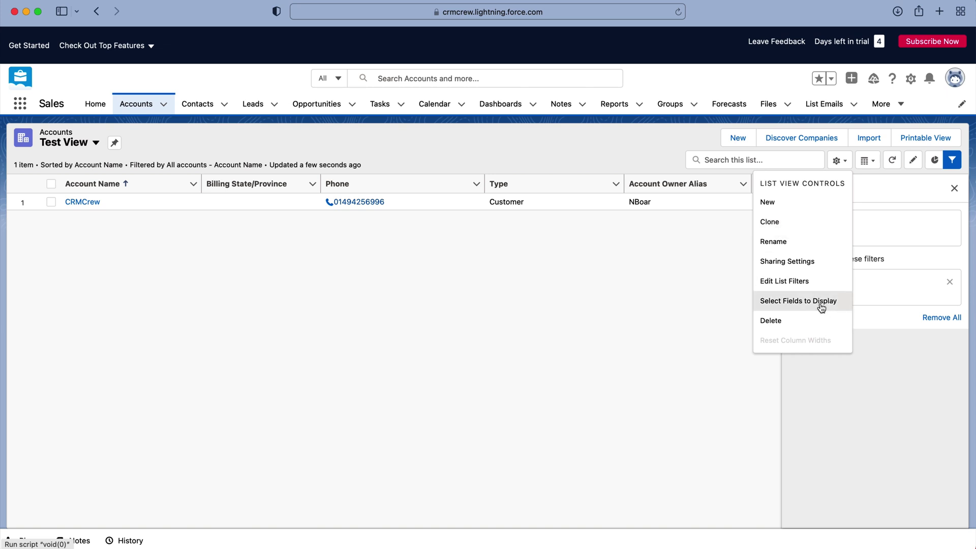
Step: Add Website to Test View's visible fields, leaving Account Source out
left_click(822, 305)
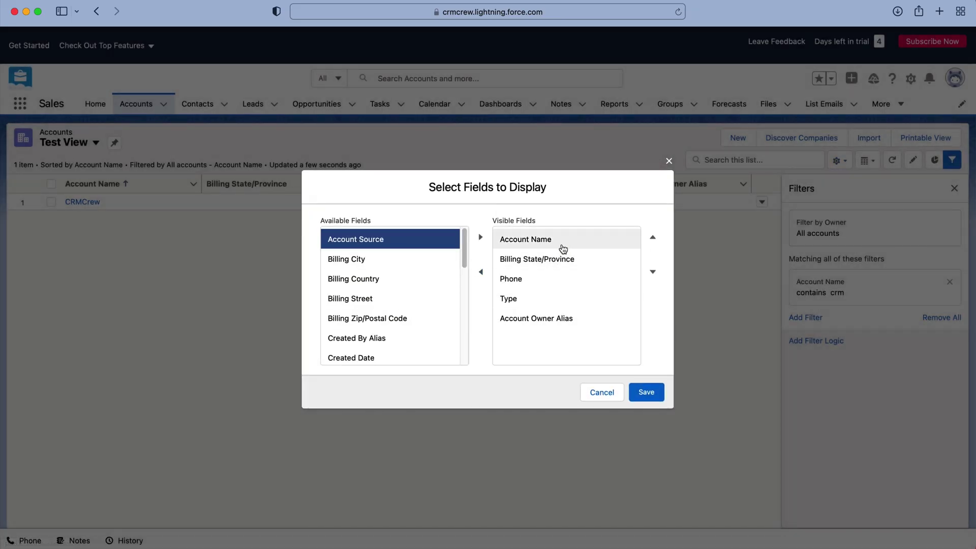
left_click(483, 243)
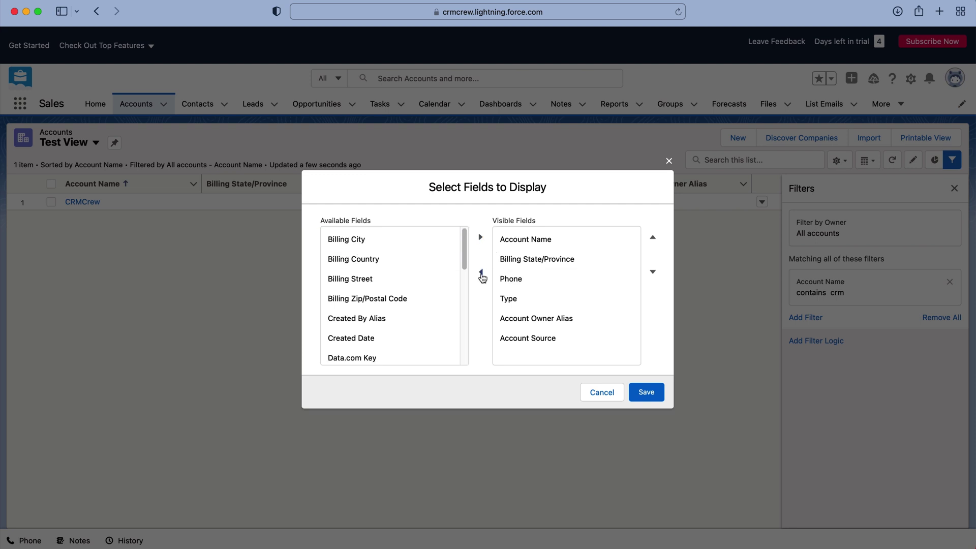
left_click(514, 338)
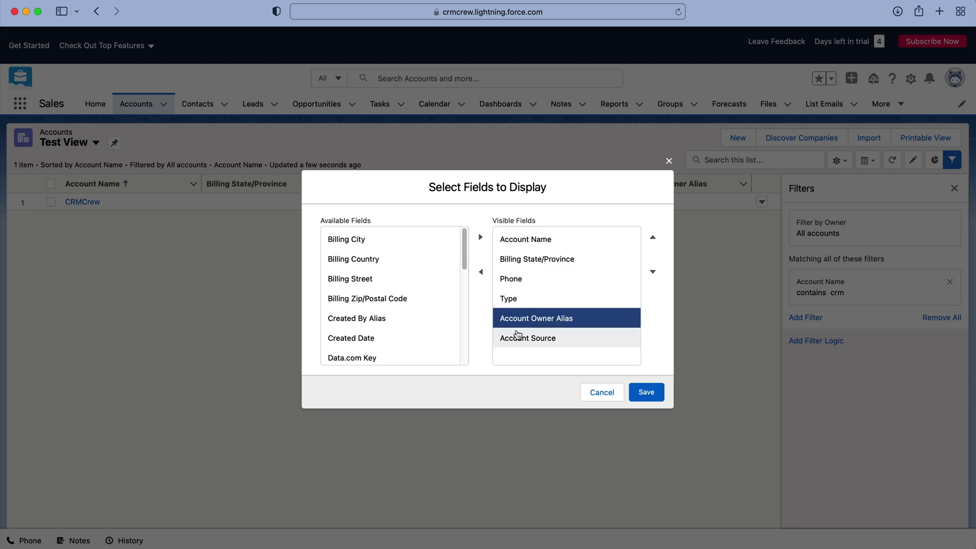
left_click(481, 272)
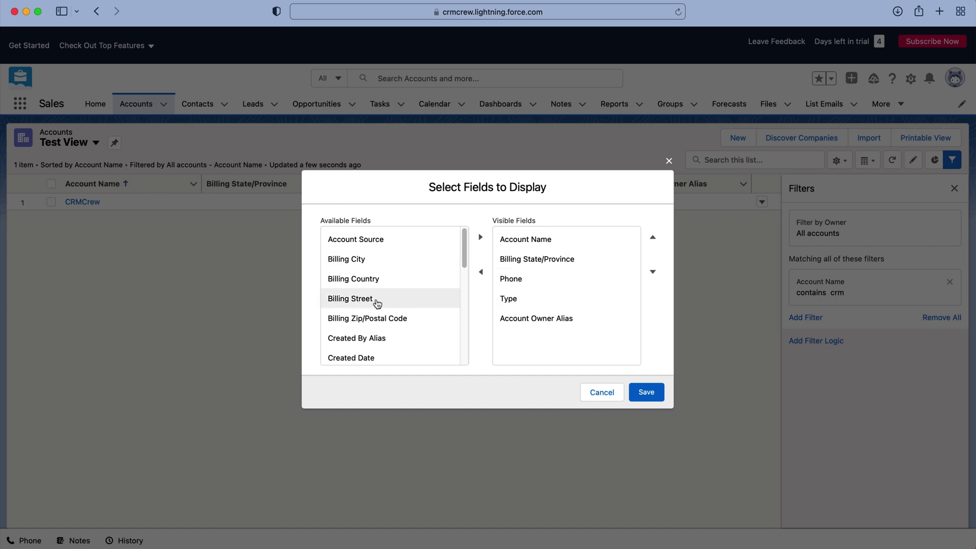
scroll(375, 302, "down", 5)
scroll(375, 305, "down", 3)
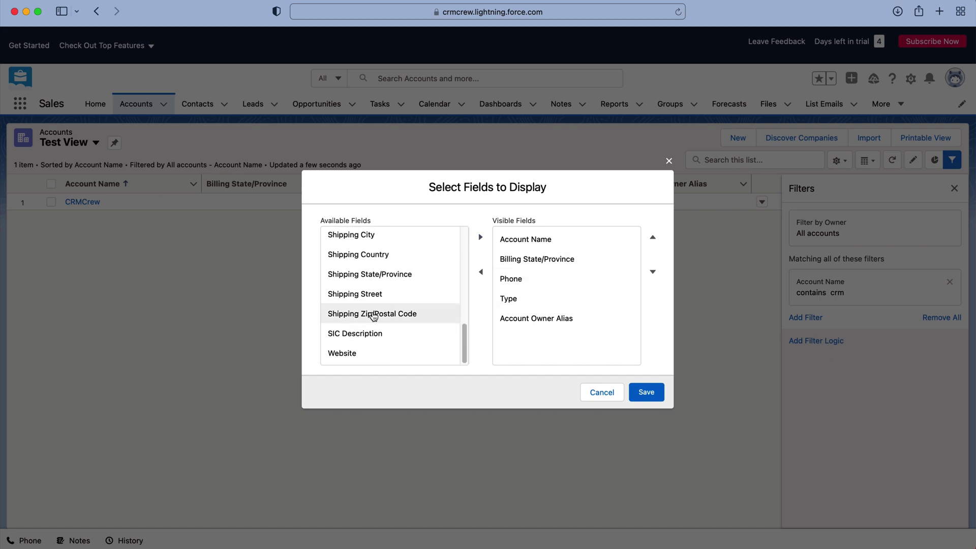
left_click(362, 352)
left_click(481, 237)
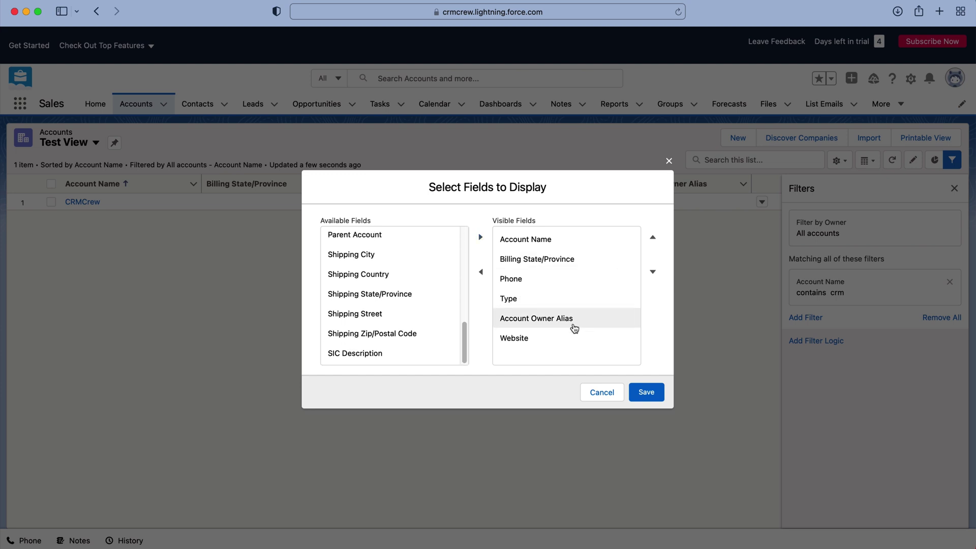
Step: Remove Phone, place Website right after Billing State/Province, and save the columns
left_click(551, 318)
left_click(555, 297)
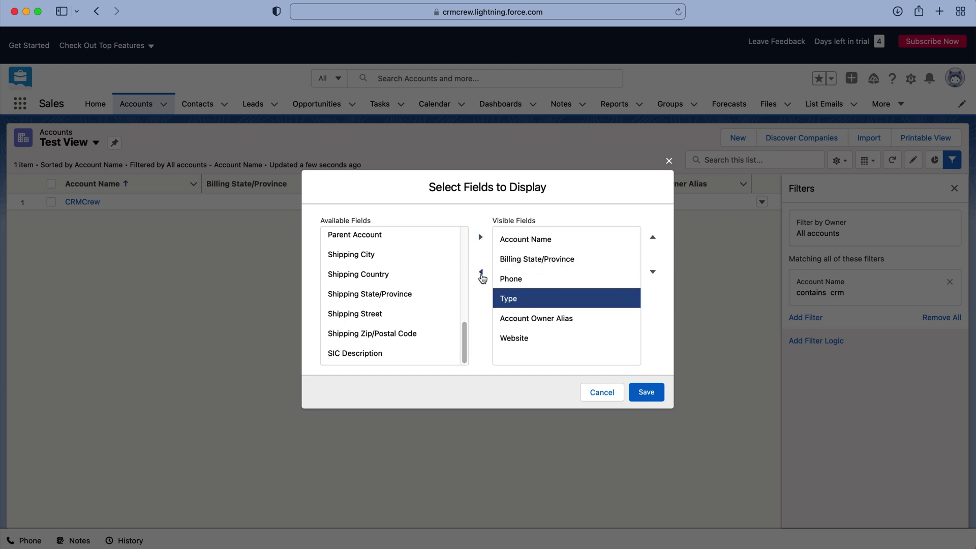
left_click(511, 278)
left_click(481, 272)
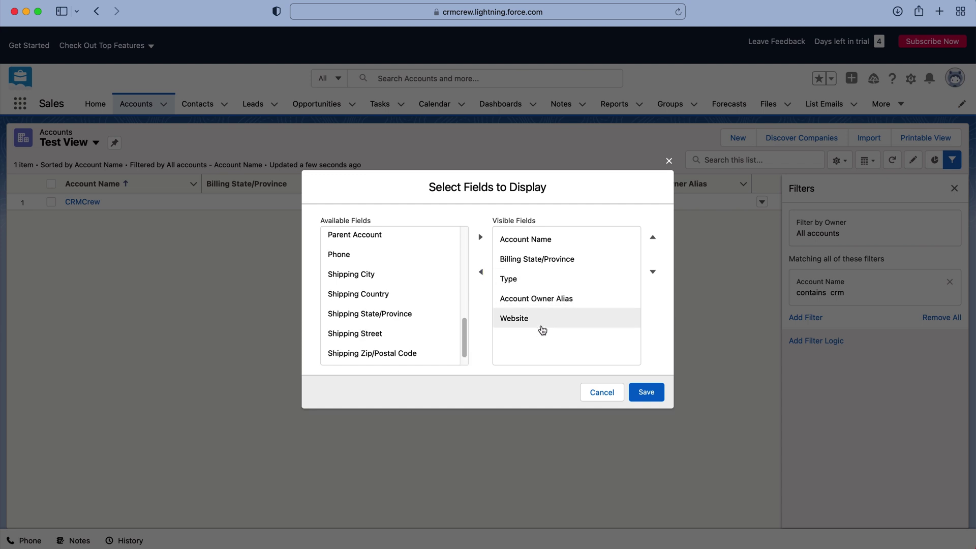
left_click(544, 328)
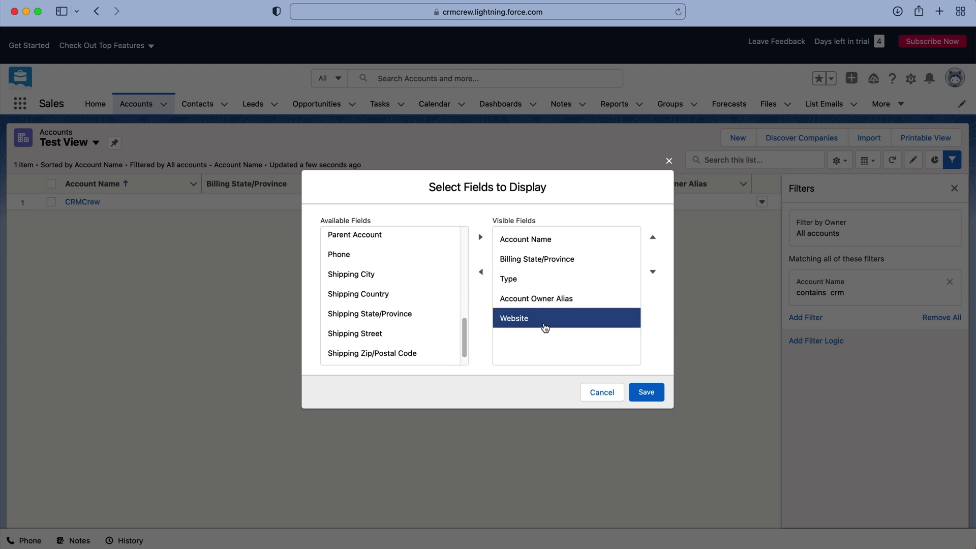
left_click(655, 239)
left_click(656, 240)
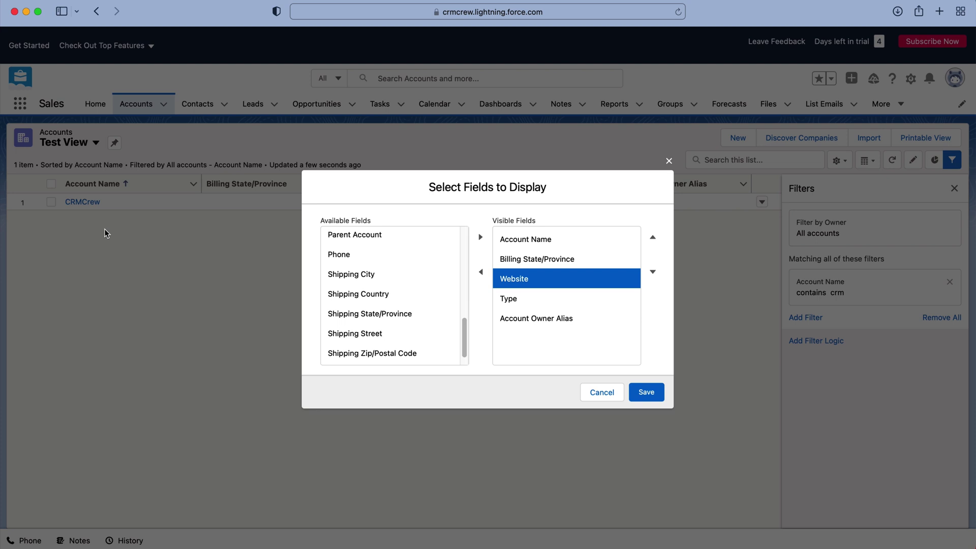
left_click(643, 395)
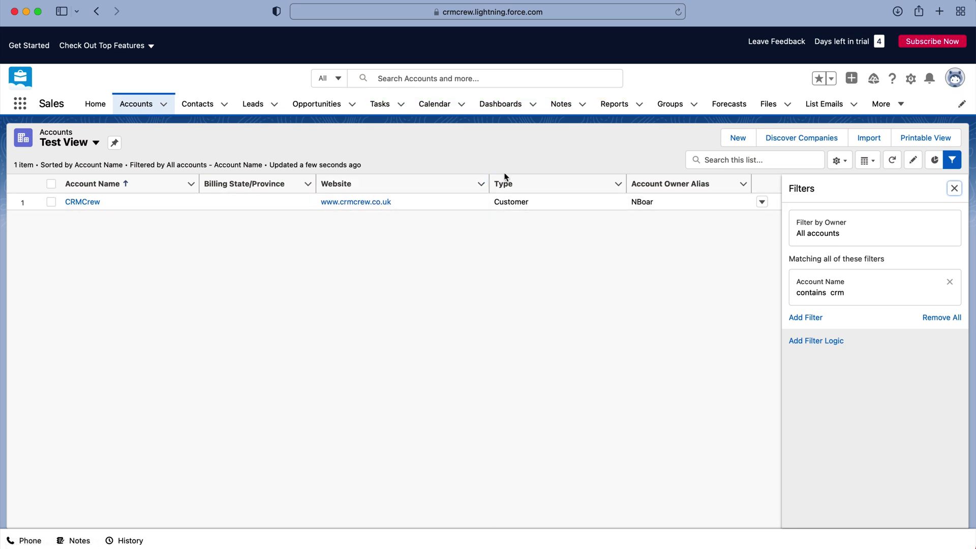
left_click(849, 163)
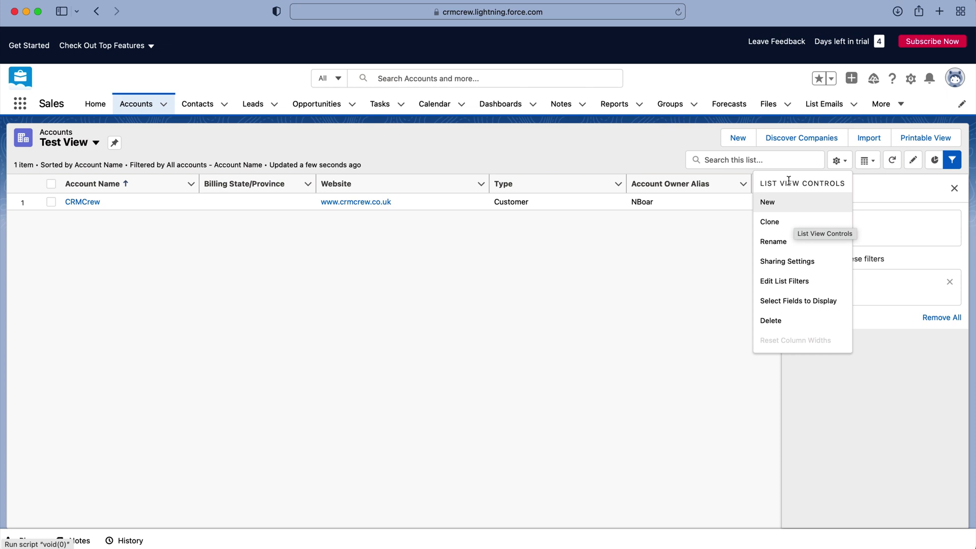
left_click(661, 297)
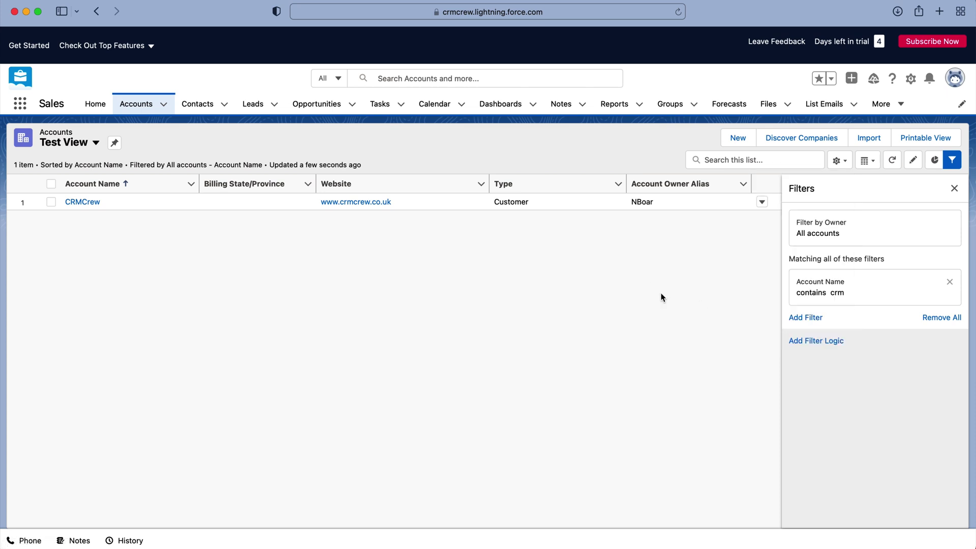